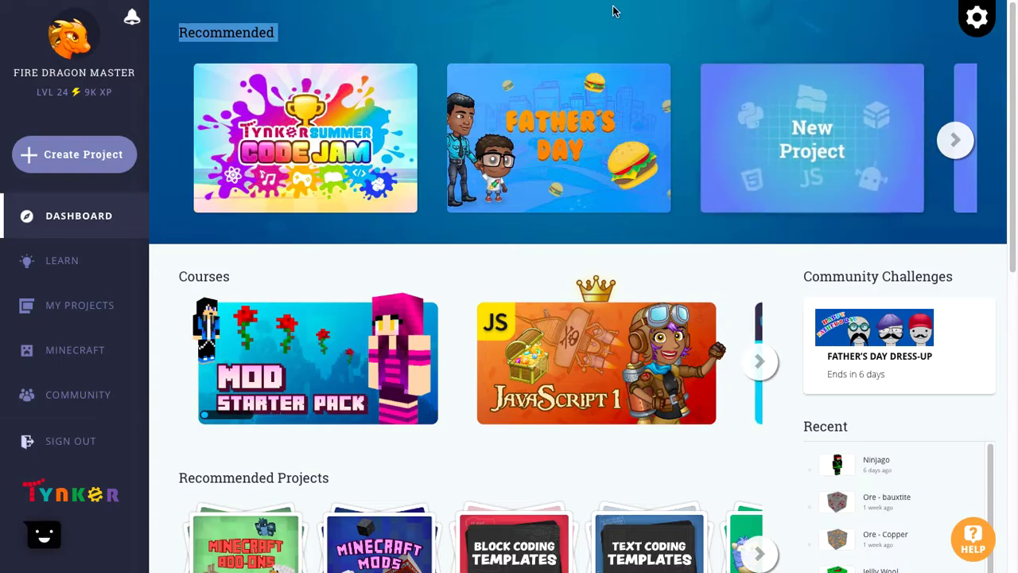
Step: Start a new Minecraft custom block project
click(592, 25)
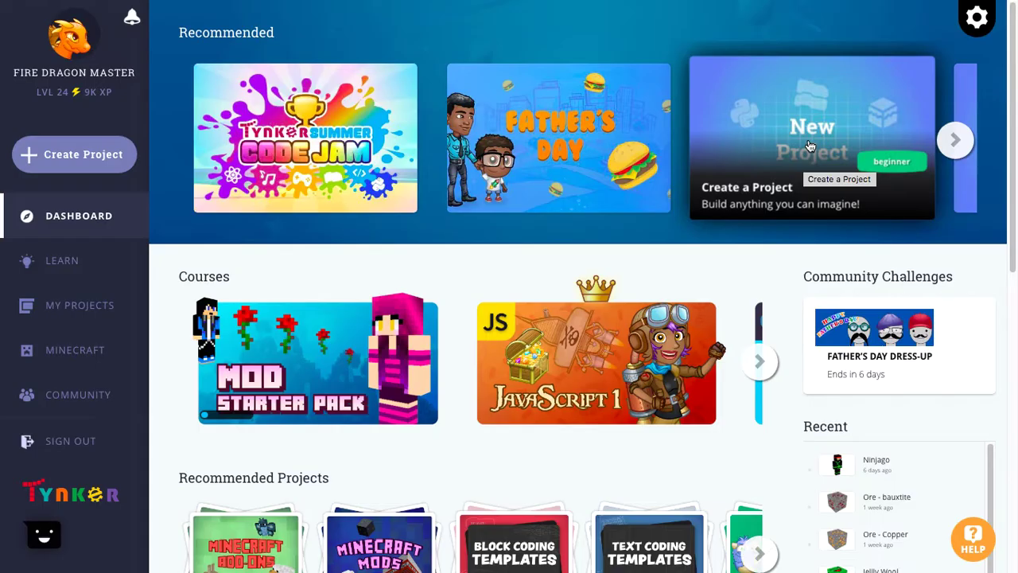
click(809, 146)
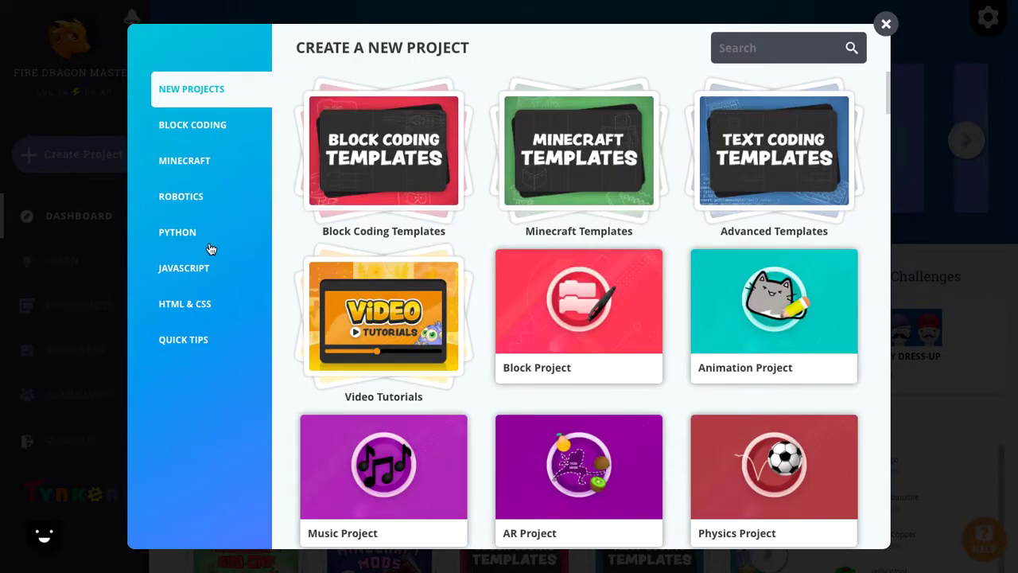
click(194, 162)
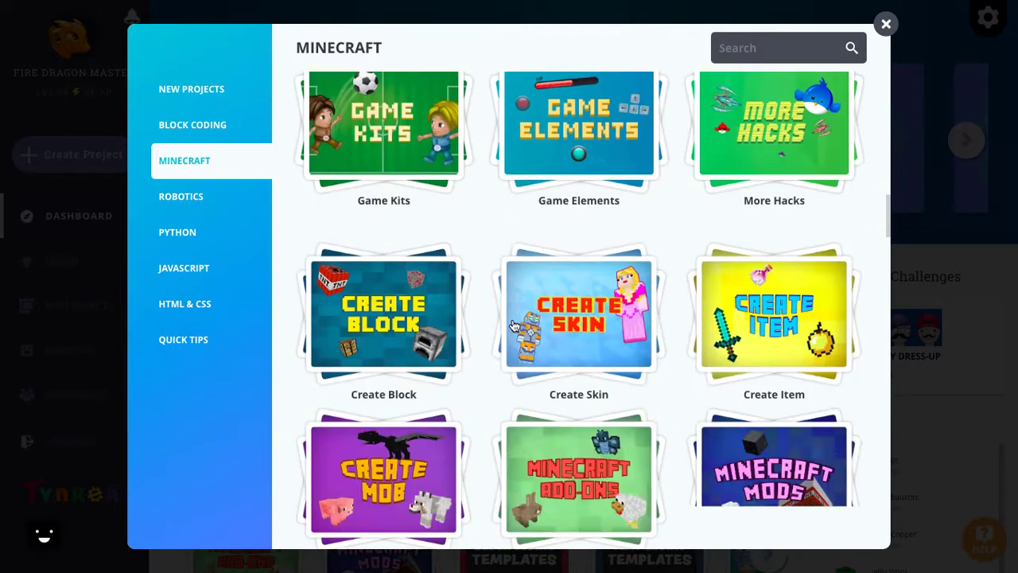
scroll(513, 326, down, 2)
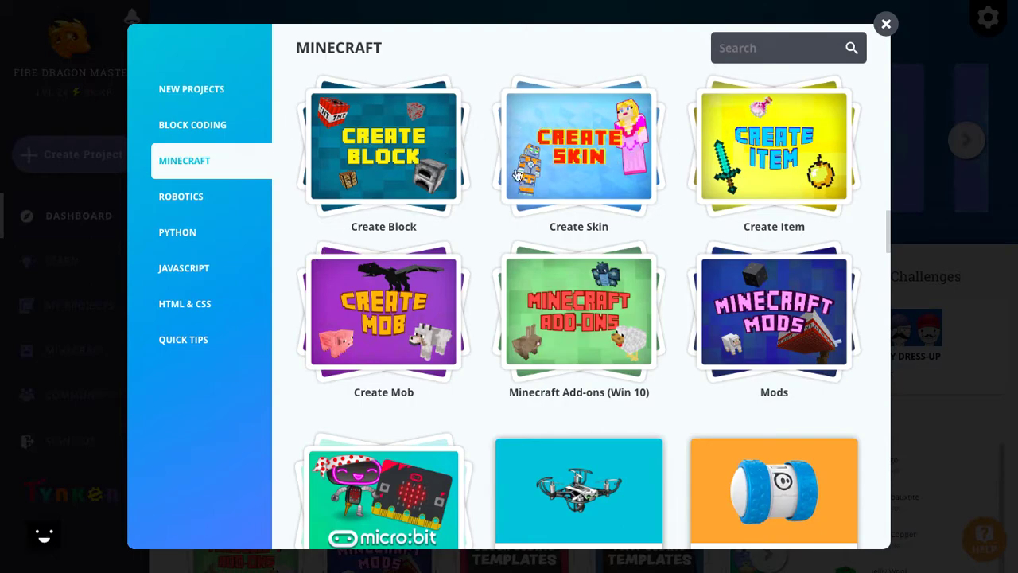
click(390, 174)
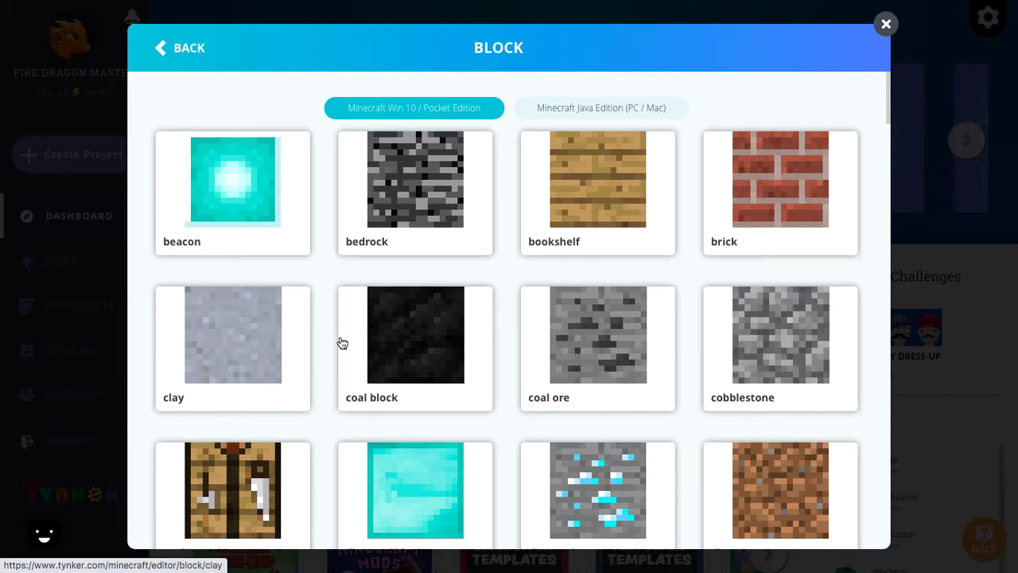
Step: Browse the block texture grid and choose diamond ore as the base block
scroll(477, 302, down, 2)
scroll(546, 271, up, 1)
scroll(546, 271, down, 3)
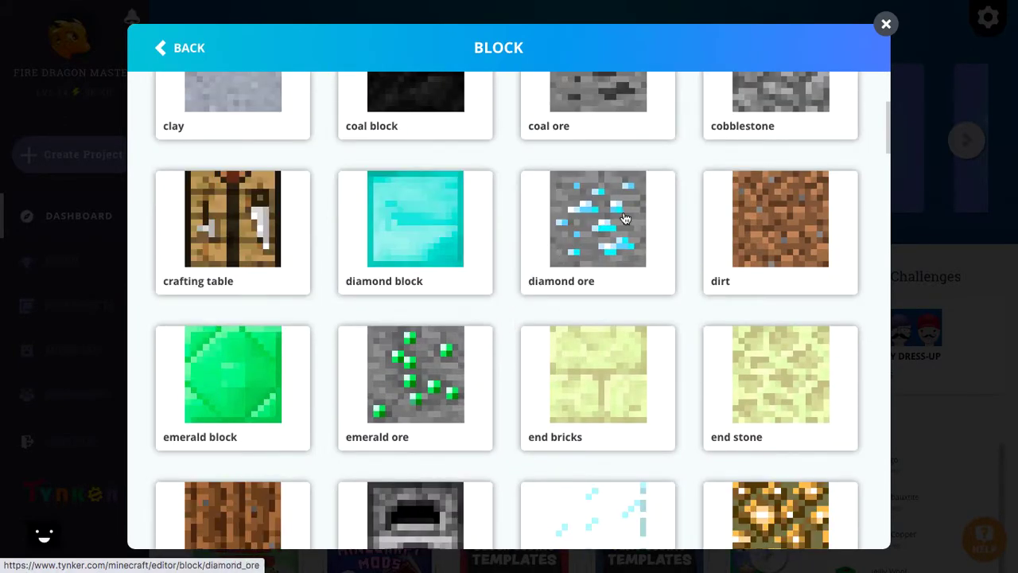
scroll(528, 348, down, 6)
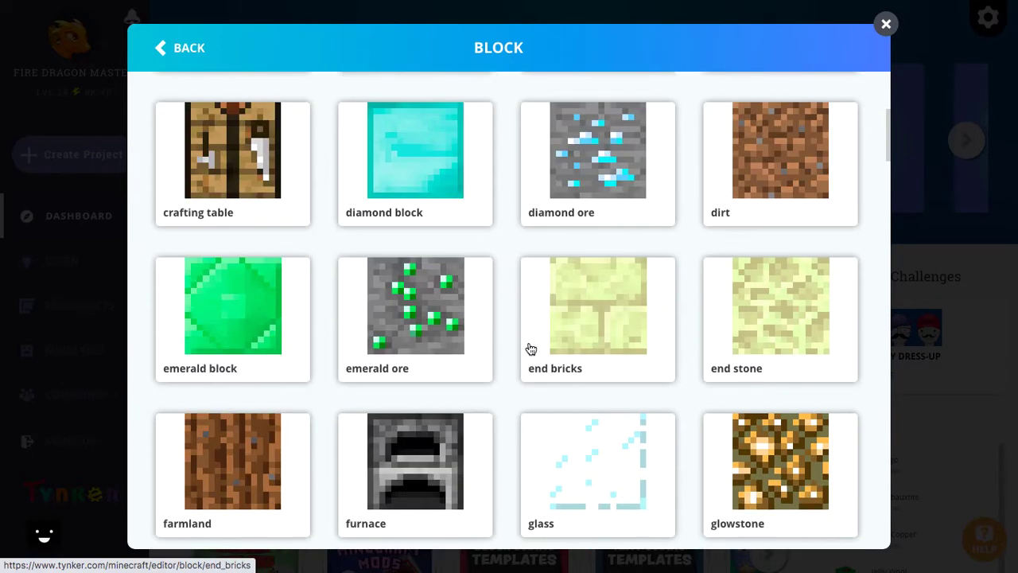
scroll(543, 350, down, 4)
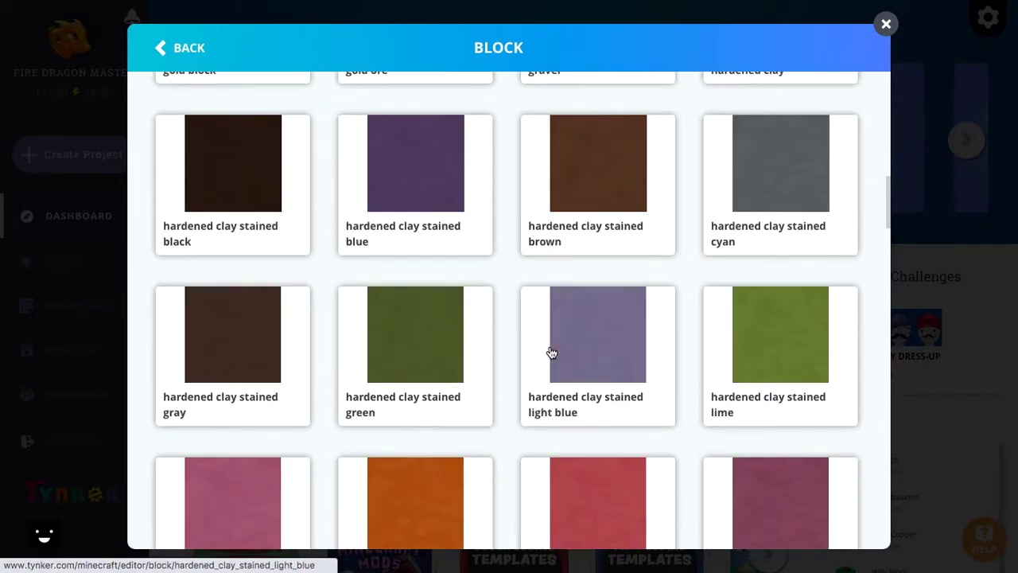
scroll(550, 350, up, 7)
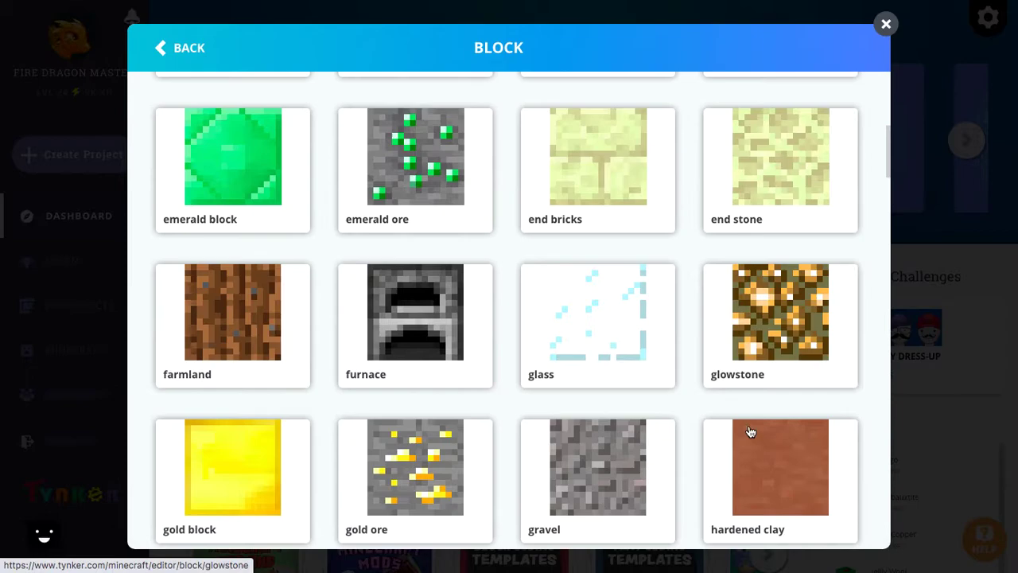
scroll(751, 425, up, 6)
scroll(615, 365, down, 1)
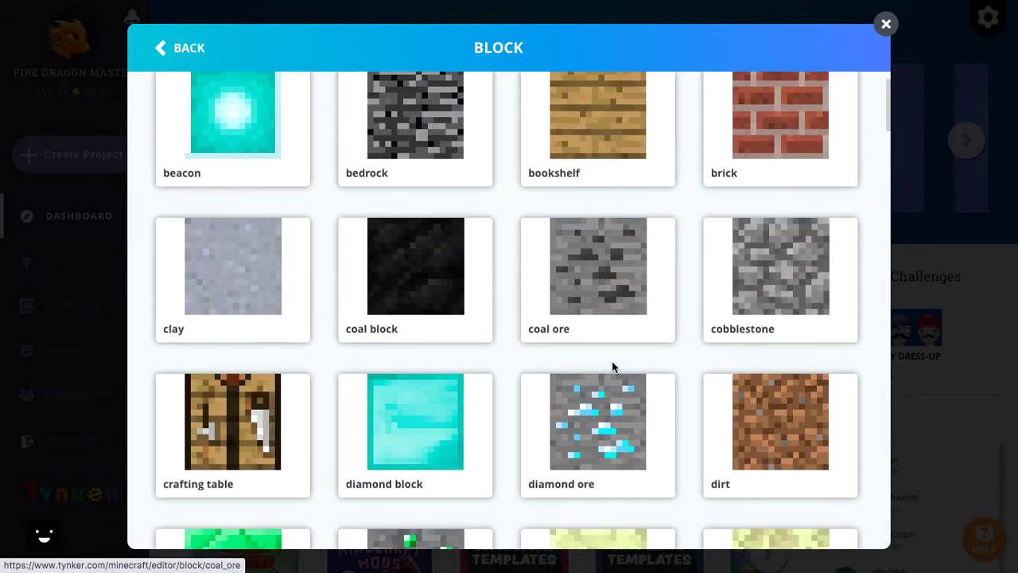
click(595, 395)
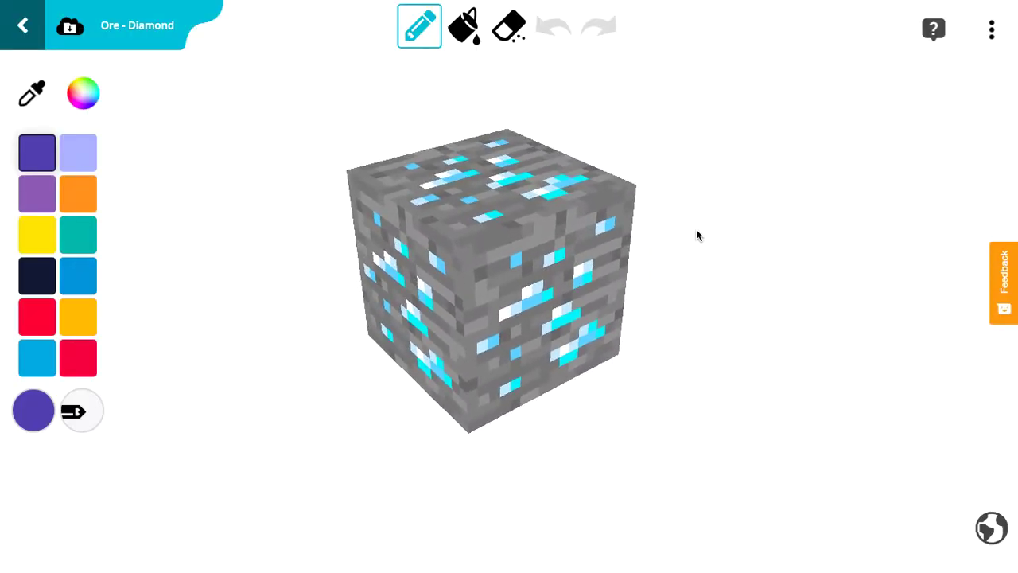
Step: Rotate the diamond ore cube, undo a purple test pixel, then turn it to show the top face
mouse_move(676, 210)
mouse_down()
mouse_move(425, 172)
mouse_move(594, 208)
mouse_move(592, 223)
mouse_move(696, 225)
mouse_move(693, 418)
mouse_move(389, 230)
mouse_move(596, 231)
mouse_move(750, 159)
mouse_move(718, 350)
mouse_move(646, 271)
mouse_up()
click(567, 237)
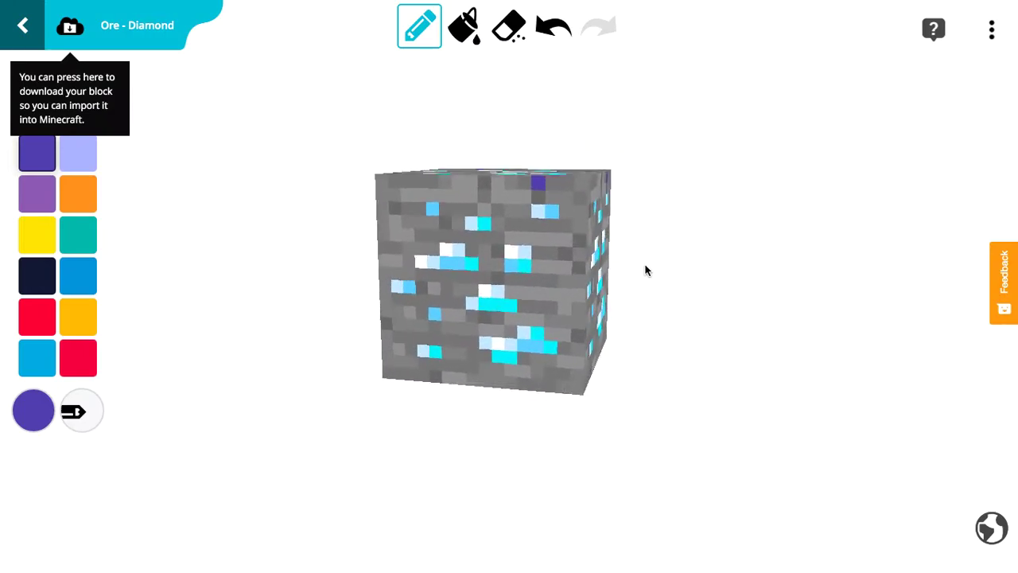
click(554, 28)
drag(689, 141, 761, 182)
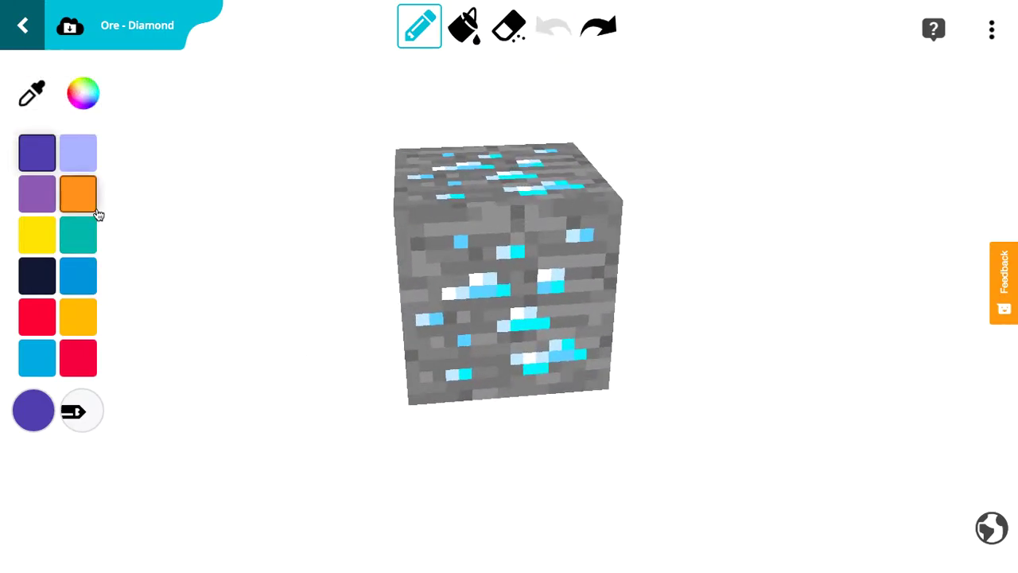
Step: Set the paint colour to orange, then darken it to a brown shade
click(86, 408)
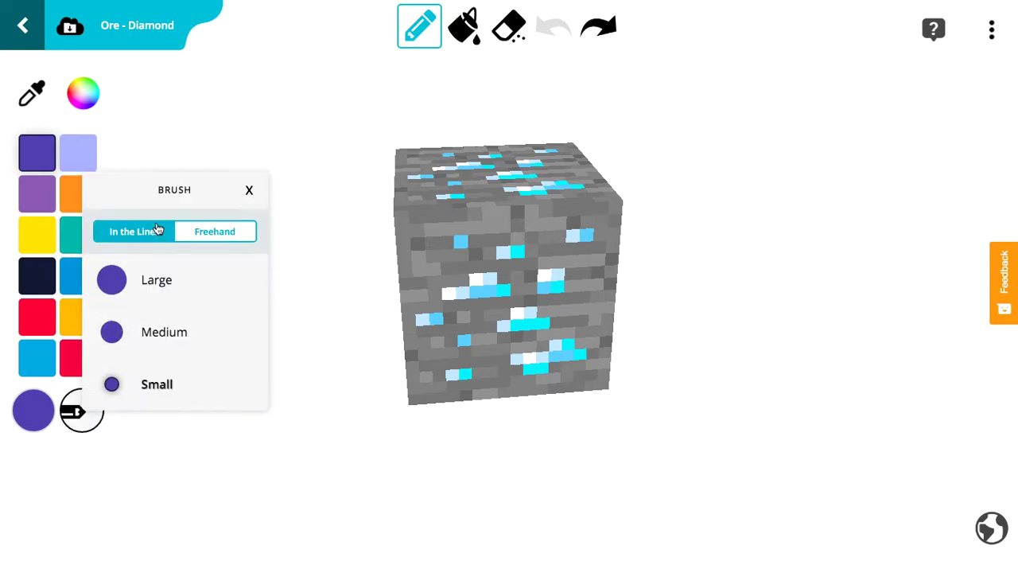
click(249, 189)
click(89, 95)
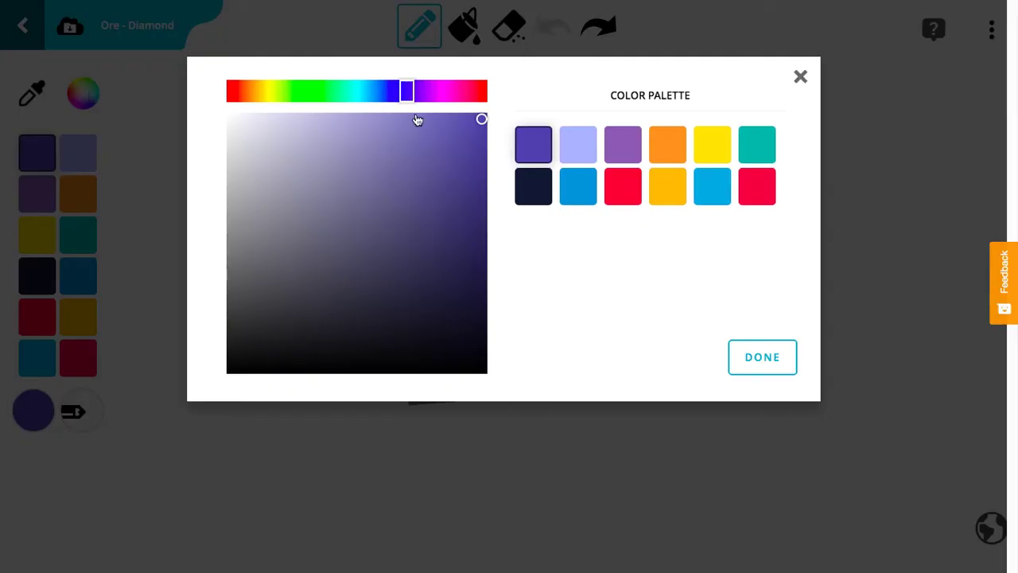
click(663, 141)
click(760, 357)
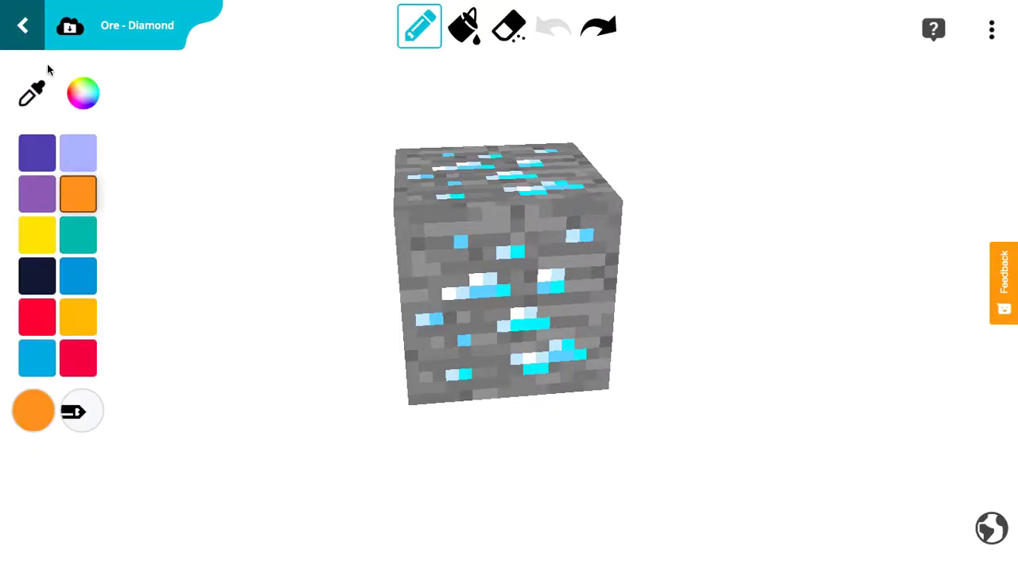
click(83, 93)
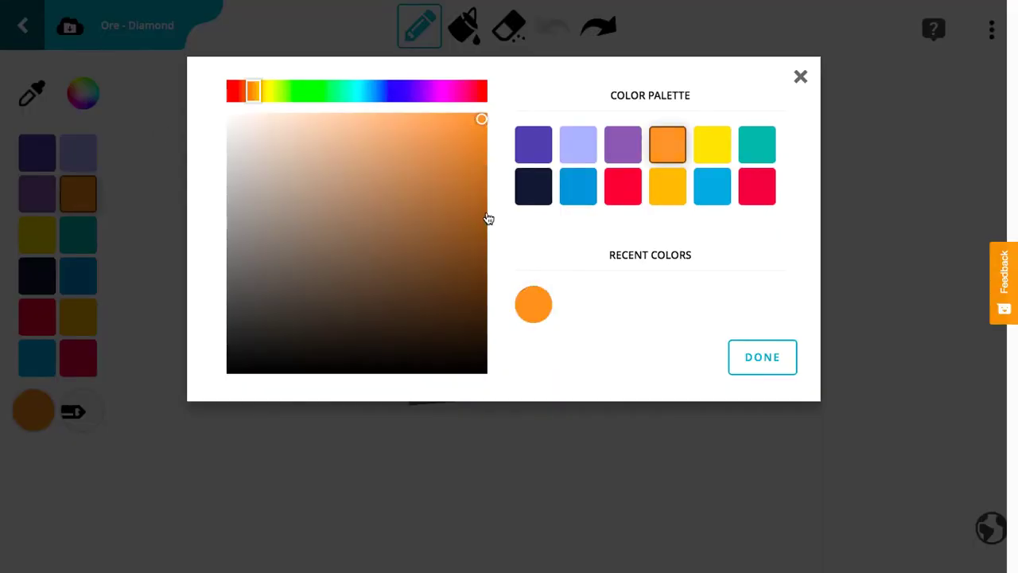
drag(477, 203, 480, 235)
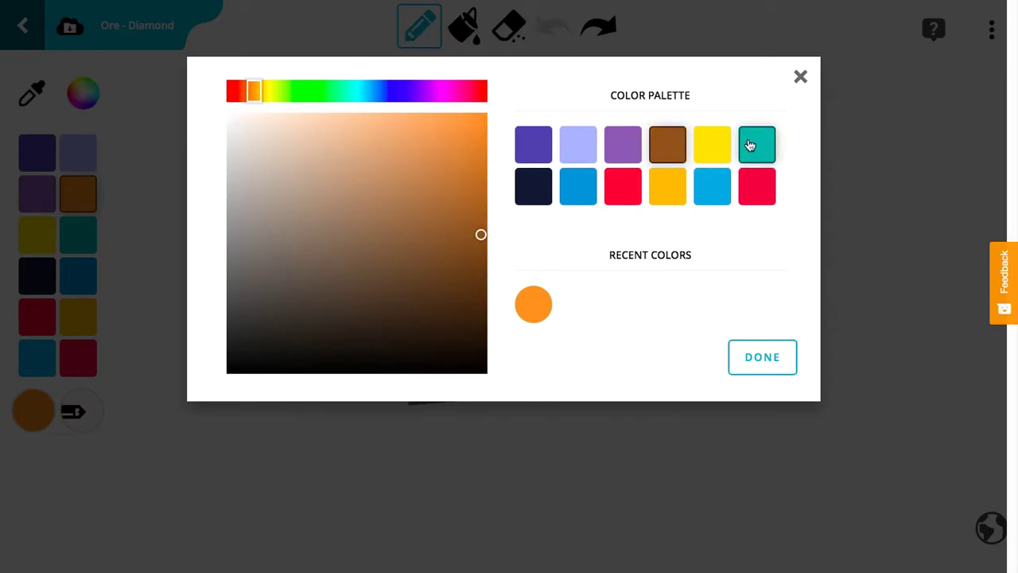
click(748, 362)
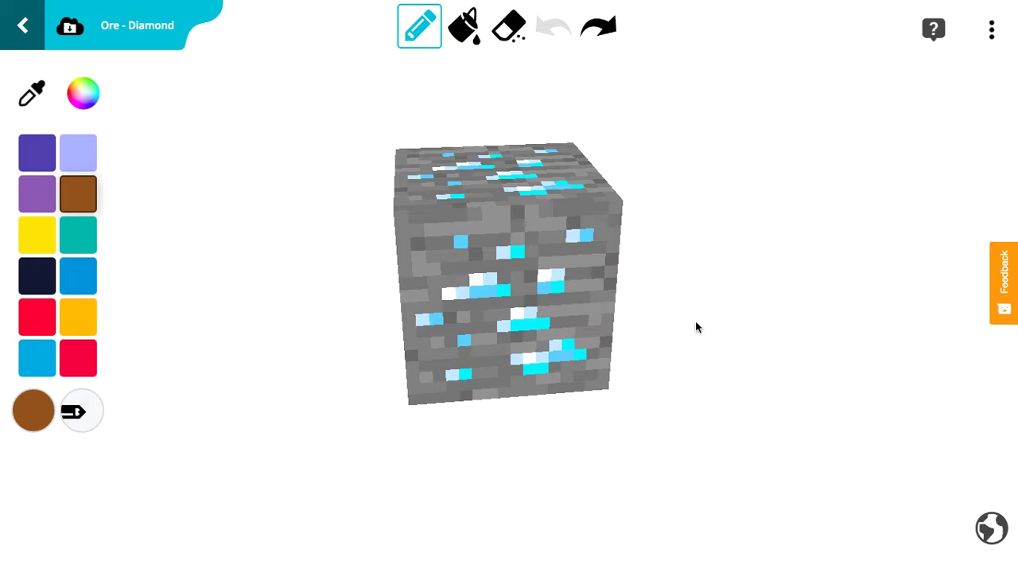
Step: Paint two brown pixels on the cube's front face
click(586, 235)
click(461, 241)
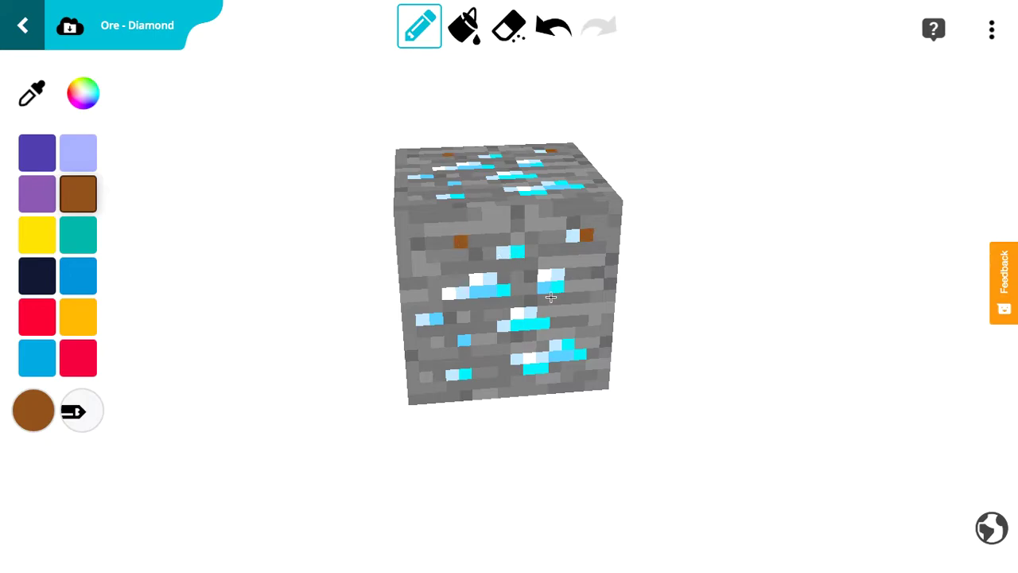
click(34, 411)
click(164, 172)
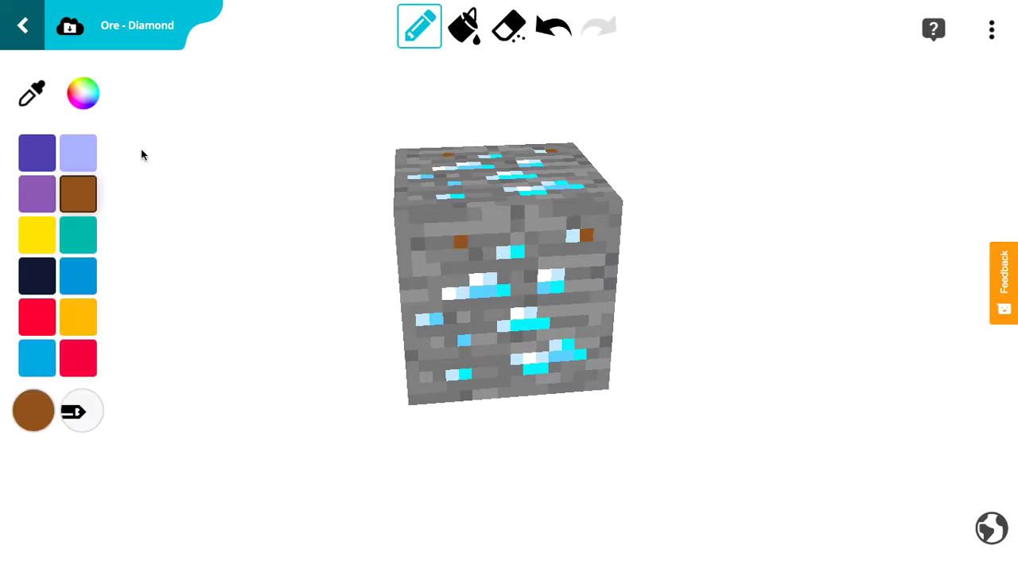
Step: Change the paint colour to a golden amber shade
click(82, 93)
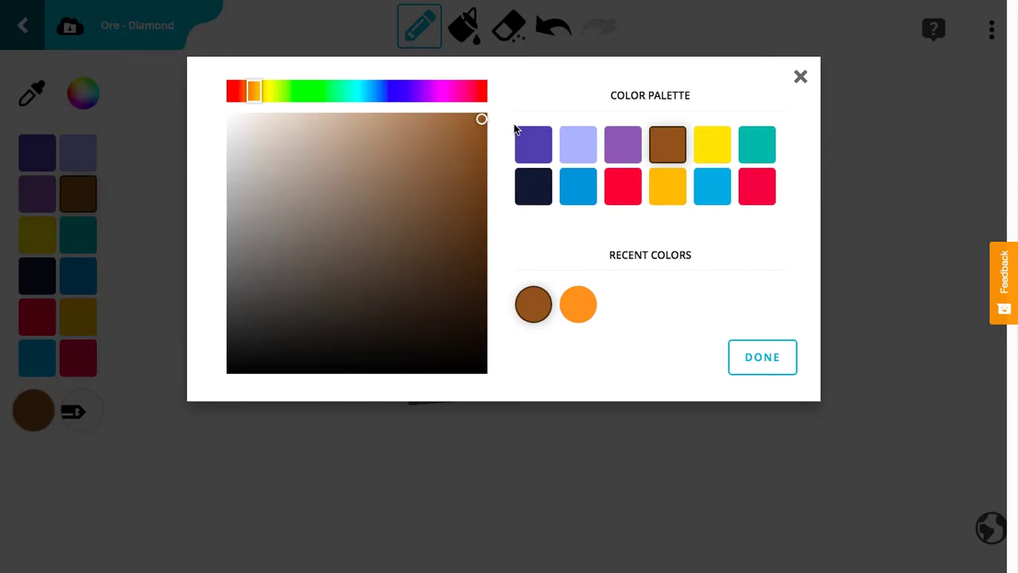
click(264, 93)
mouse_move(483, 124)
mouse_down()
mouse_move(480, 211)
mouse_move(475, 182)
mouse_up()
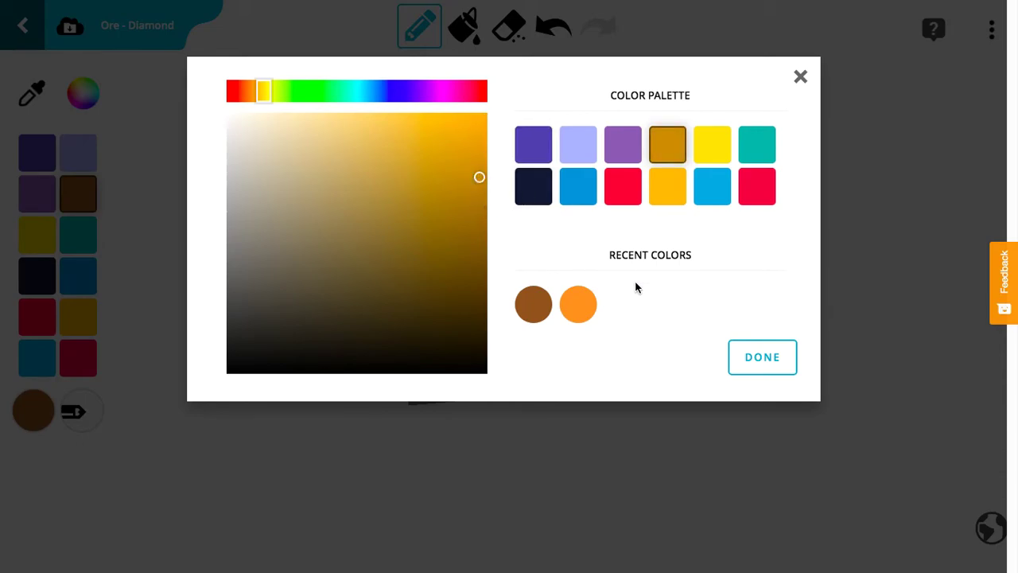
click(738, 358)
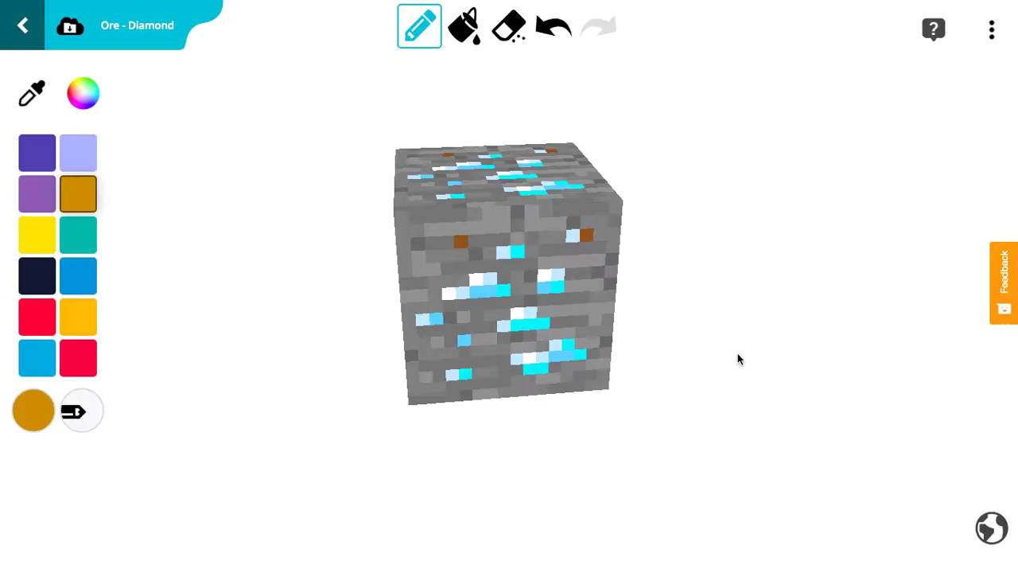
Step: Repaint the front face's brown and cyan diamond pixels golden orange, redoing one stroke
click(463, 241)
click(585, 236)
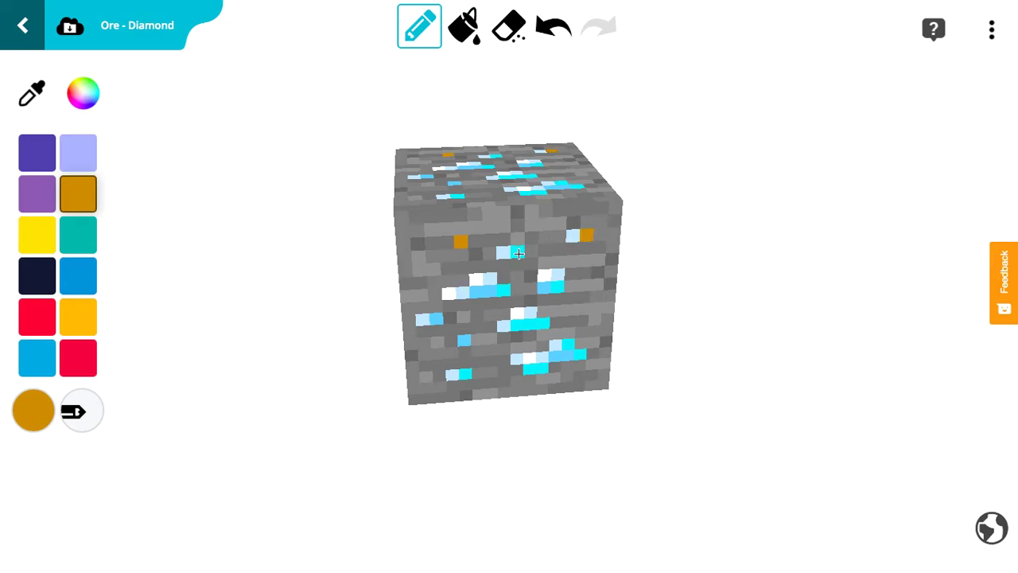
click(518, 252)
click(558, 288)
click(504, 292)
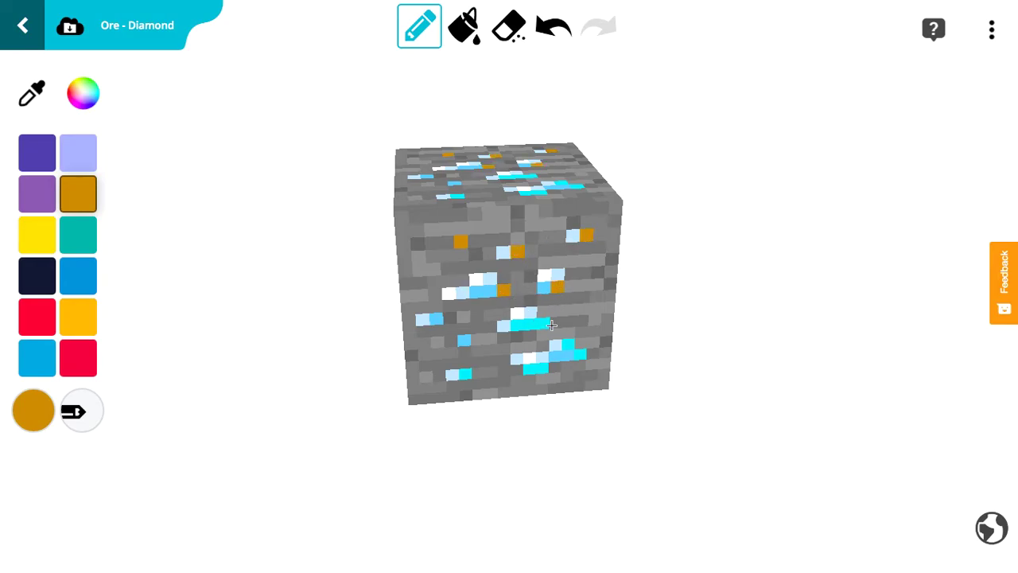
drag(549, 324, 517, 325)
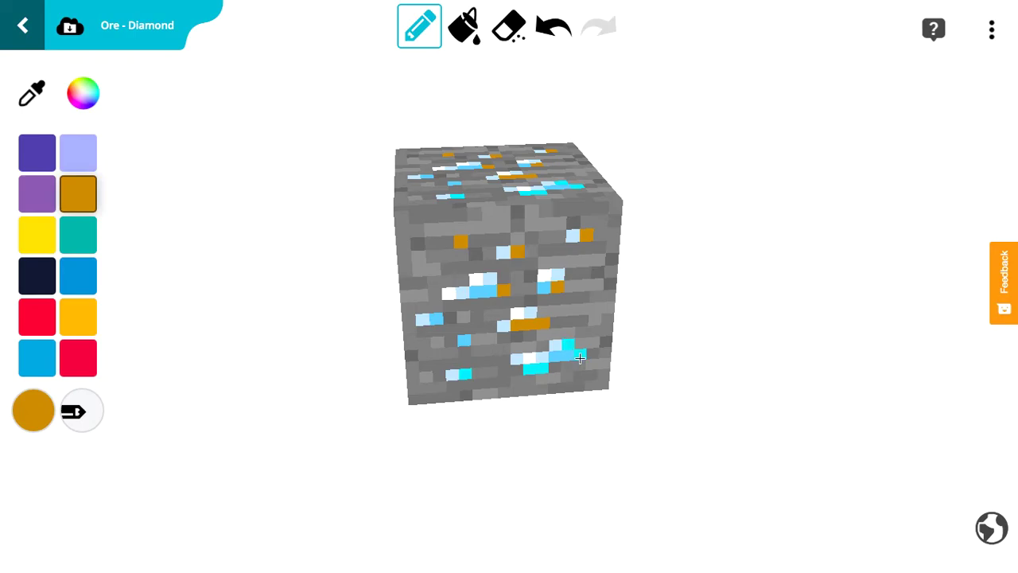
click(580, 356)
drag(544, 369, 535, 367)
click(553, 27)
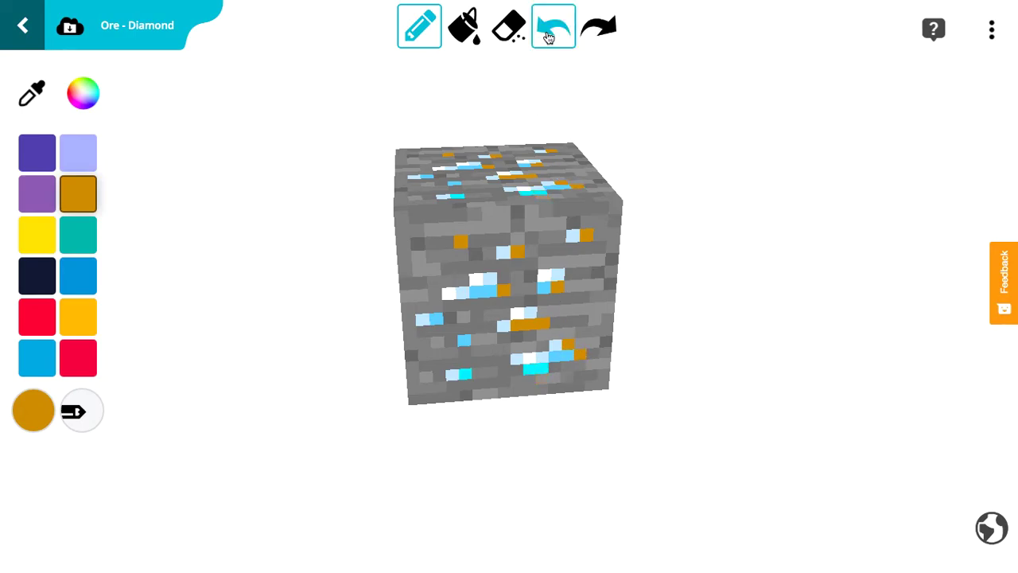
mouse_move(532, 370)
mouse_down()
mouse_move(578, 358)
mouse_move(530, 362)
mouse_up()
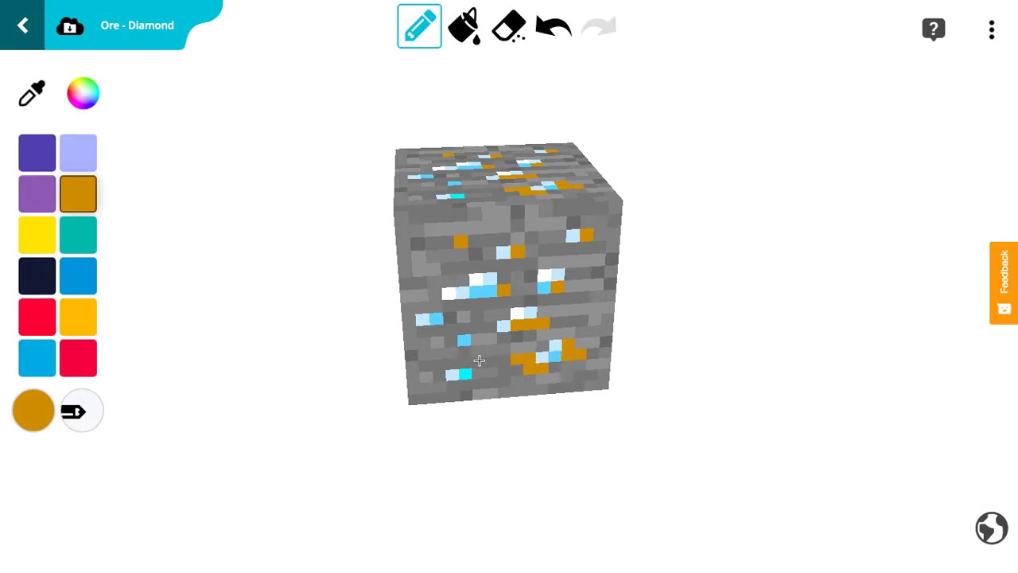
click(466, 373)
click(465, 339)
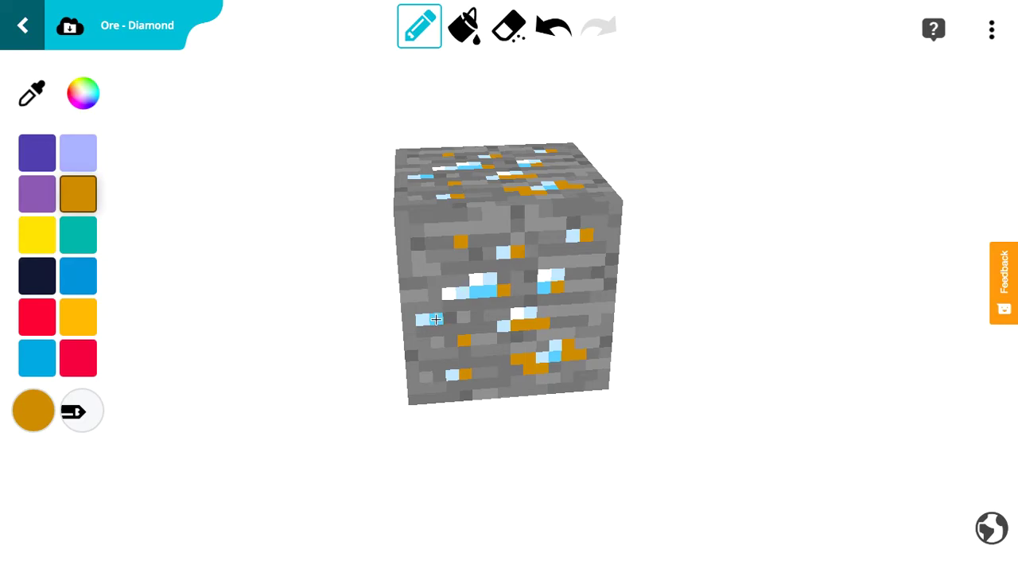
Step: Rotate the cube and repaint a row of front-face pixels orange, undoing missteps
drag(705, 228, 531, 259)
click(530, 272)
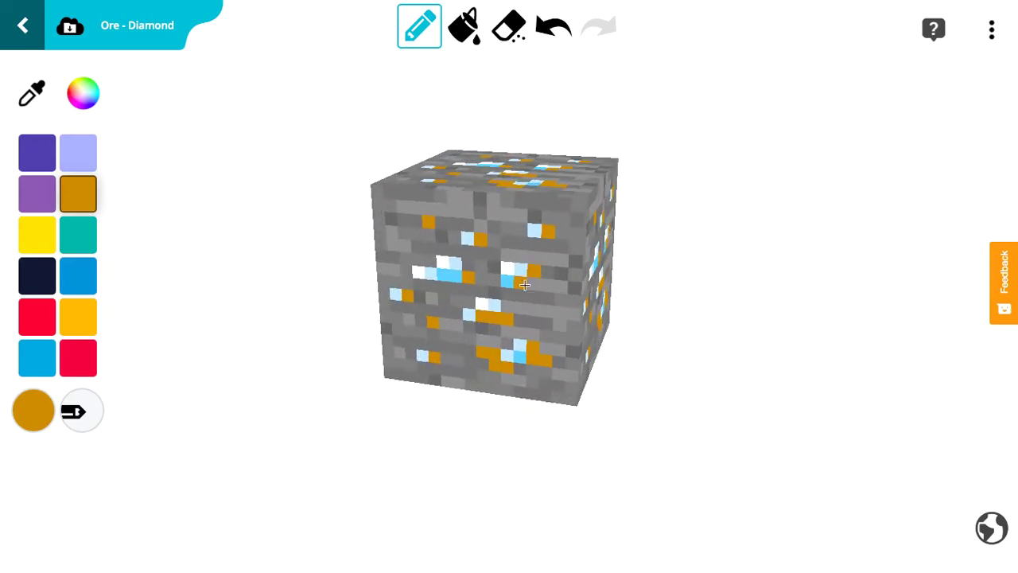
click(559, 32)
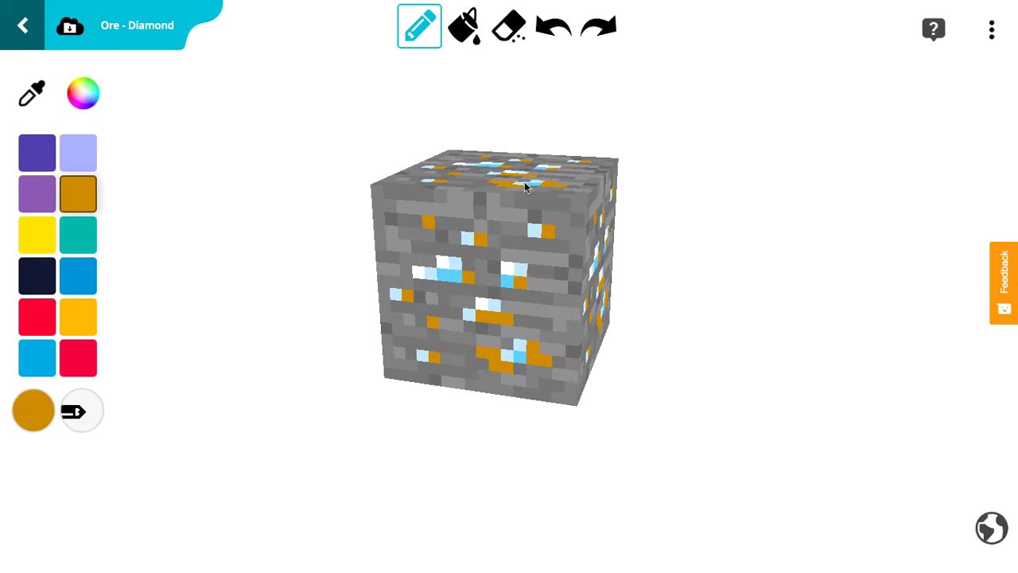
drag(445, 283, 456, 277)
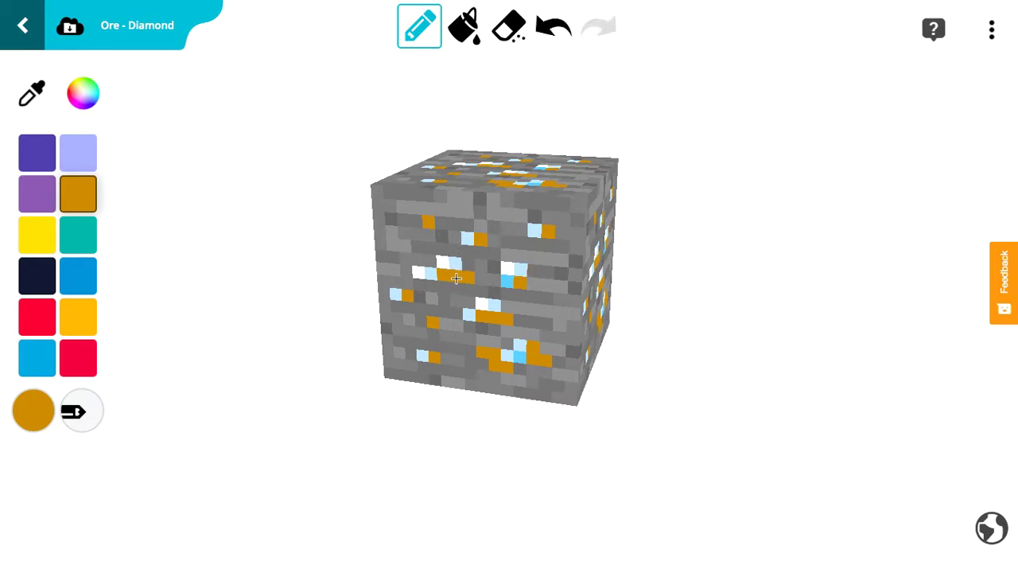
click(554, 29)
click(554, 28)
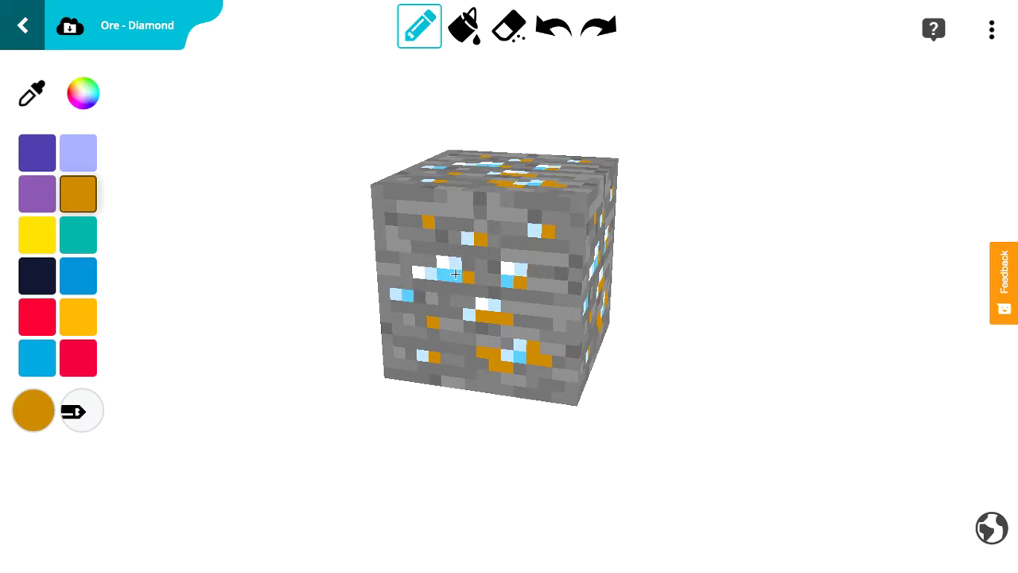
drag(447, 274, 460, 276)
click(412, 295)
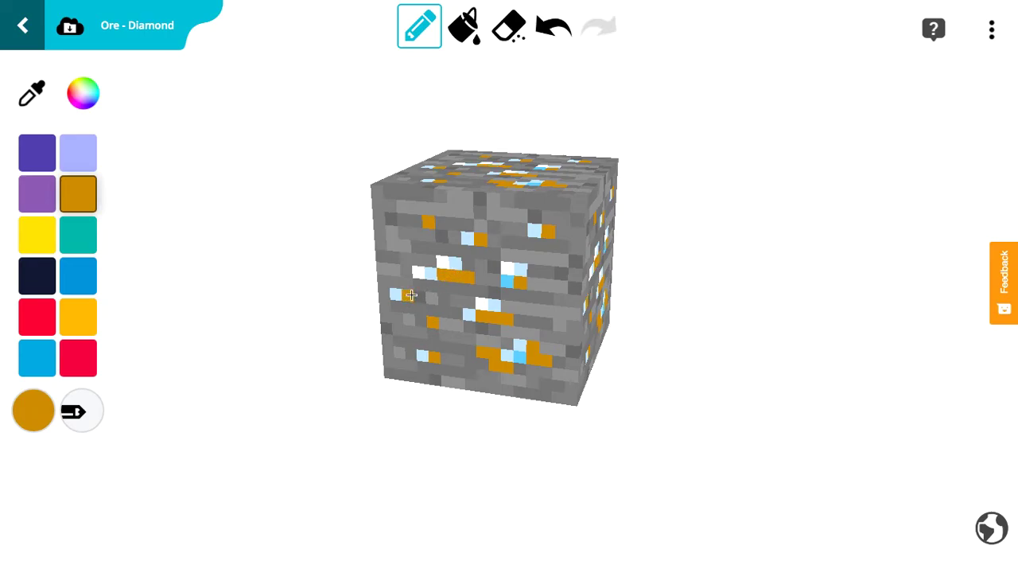
Step: Try the eraser and fill tools, then repaint that pixel orange with the pencil
click(509, 28)
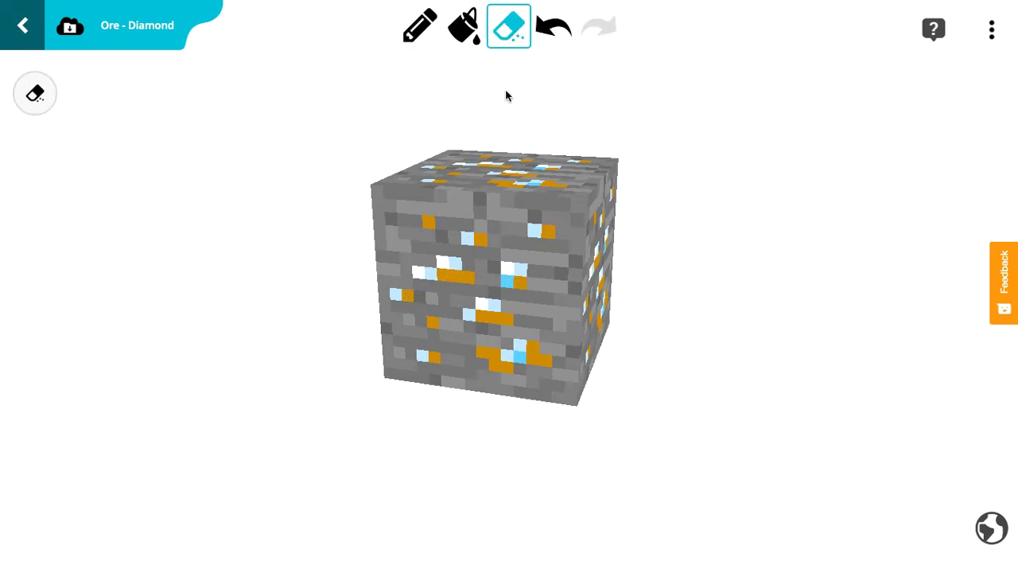
click(468, 276)
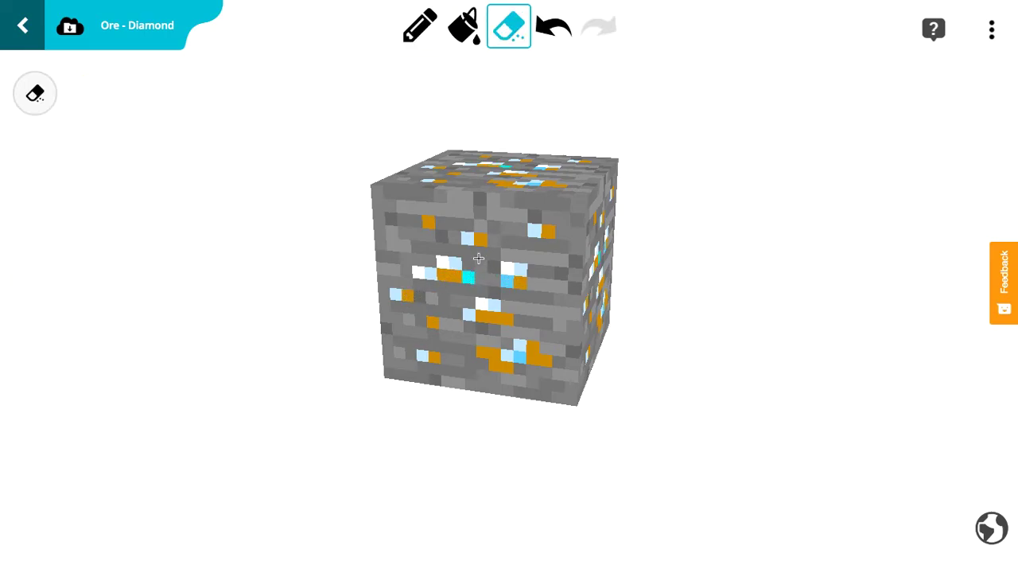
click(454, 30)
click(437, 27)
click(468, 275)
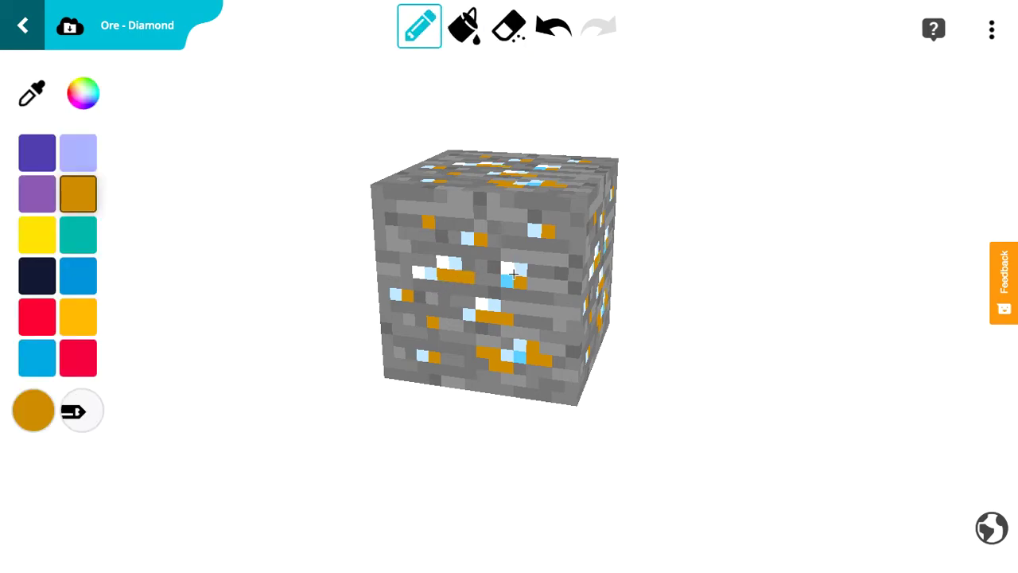
Step: Switch the paint colour to the recent bright orange
click(33, 412)
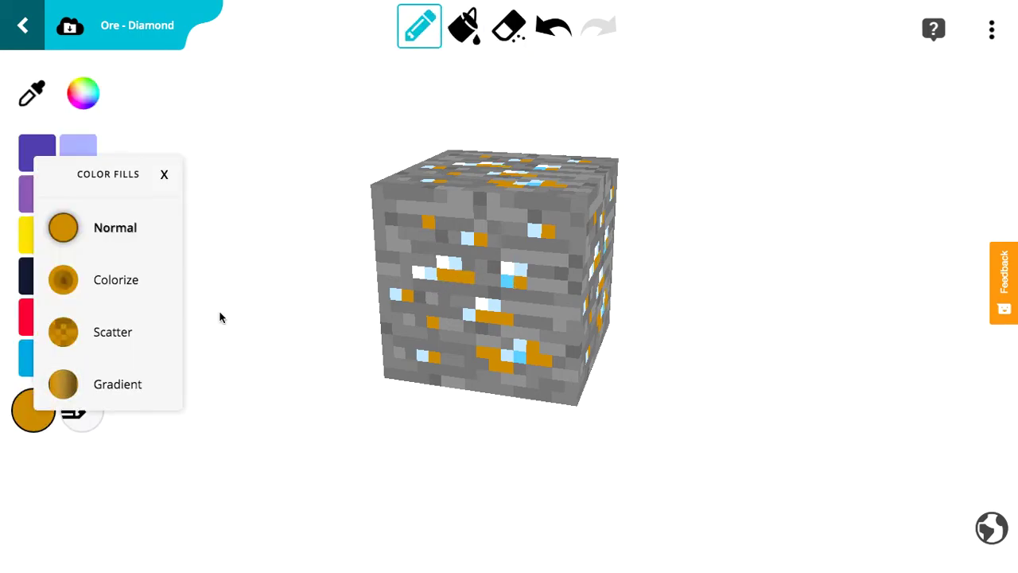
click(164, 174)
click(82, 93)
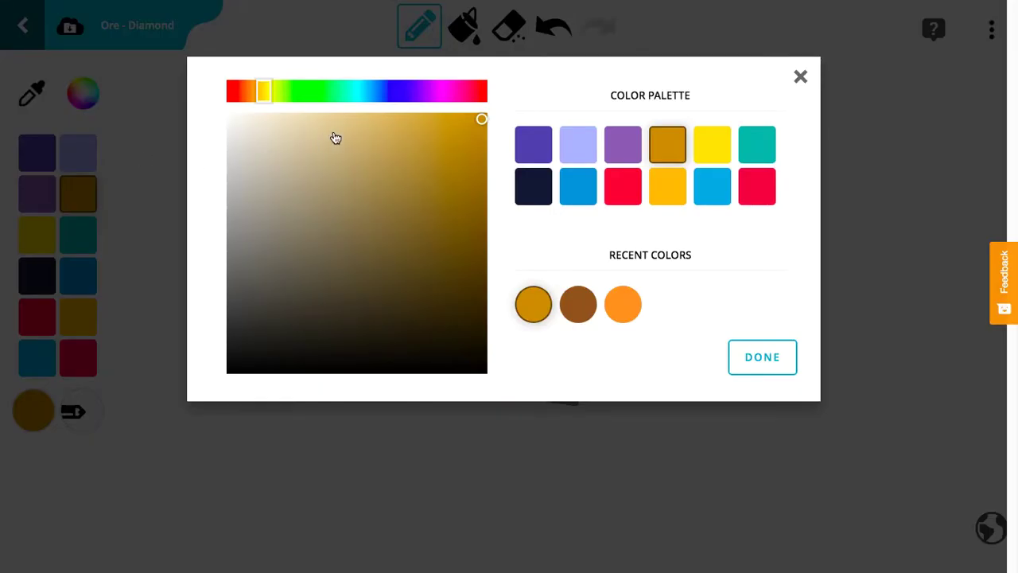
click(268, 92)
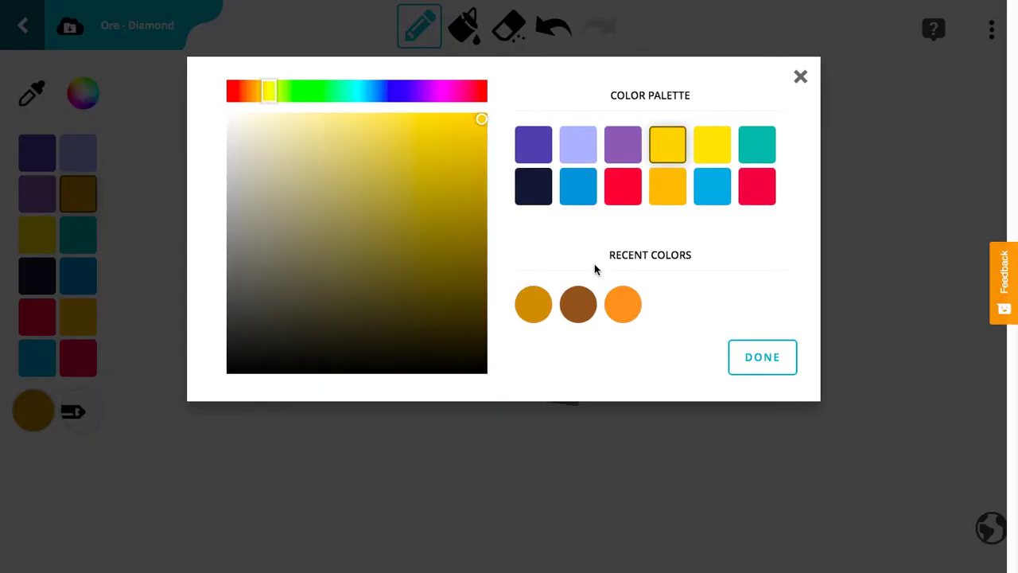
click(265, 90)
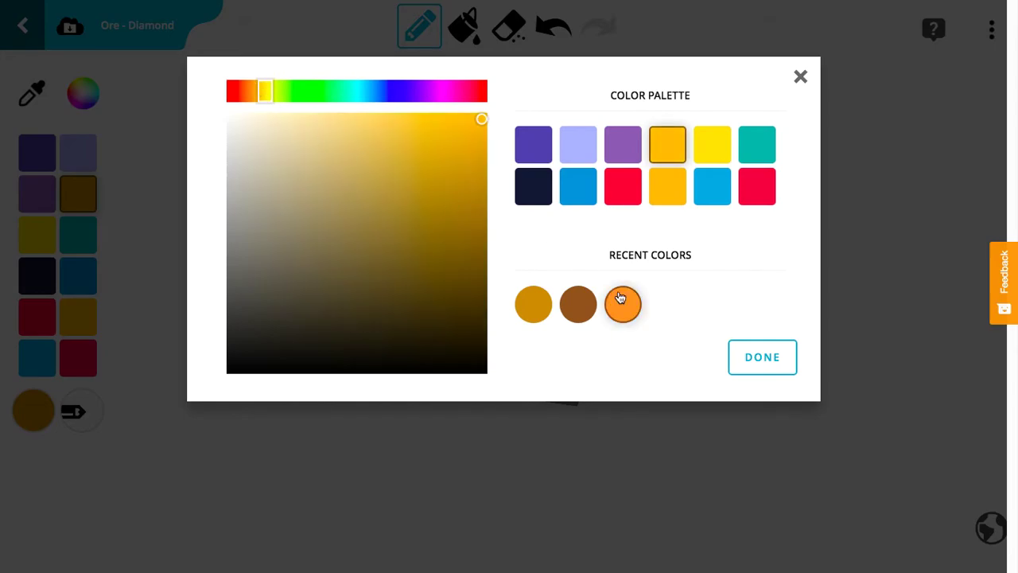
click(621, 300)
click(743, 360)
Step: Paint the front face's remaining white and light-blue diamond pixels bright orange
click(469, 237)
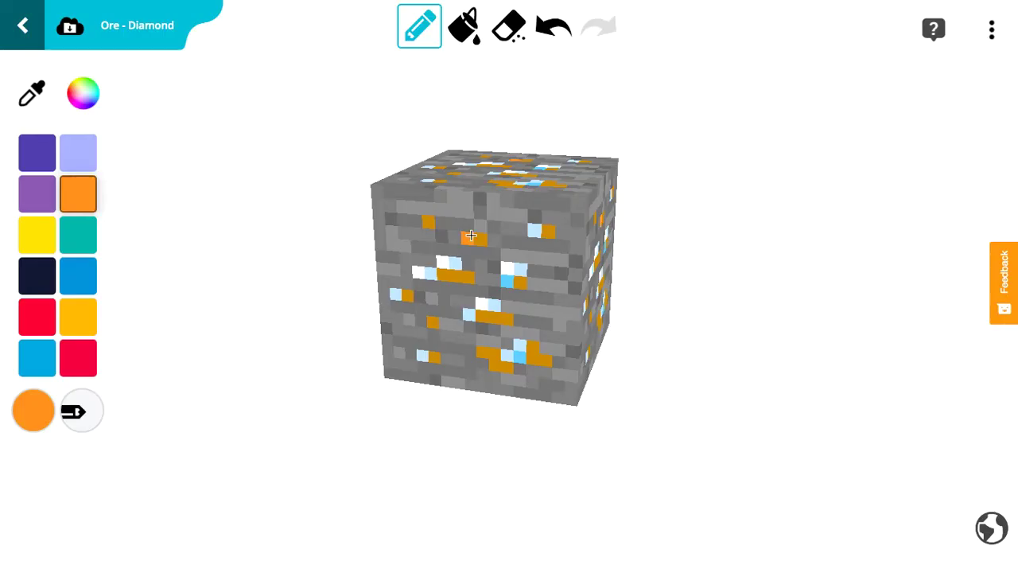
drag(445, 263, 456, 264)
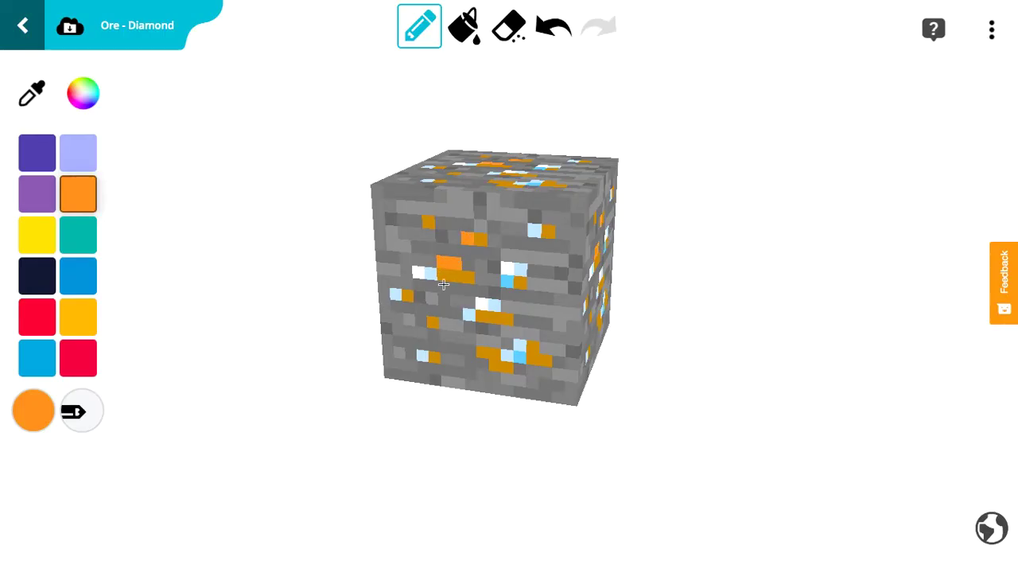
click(420, 275)
click(396, 296)
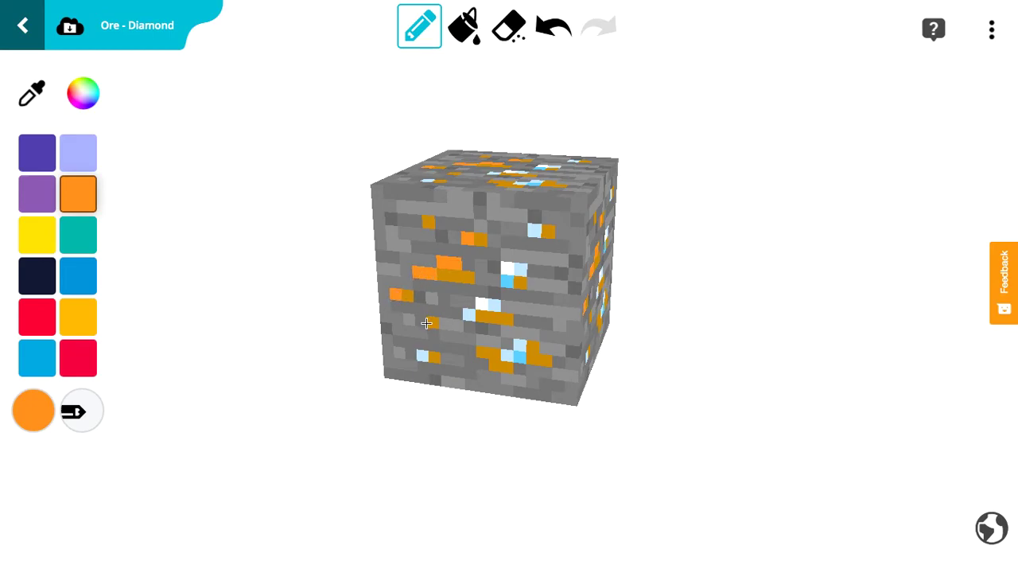
click(424, 354)
mouse_move(499, 356)
mouse_down()
mouse_move(521, 358)
mouse_move(519, 345)
mouse_up()
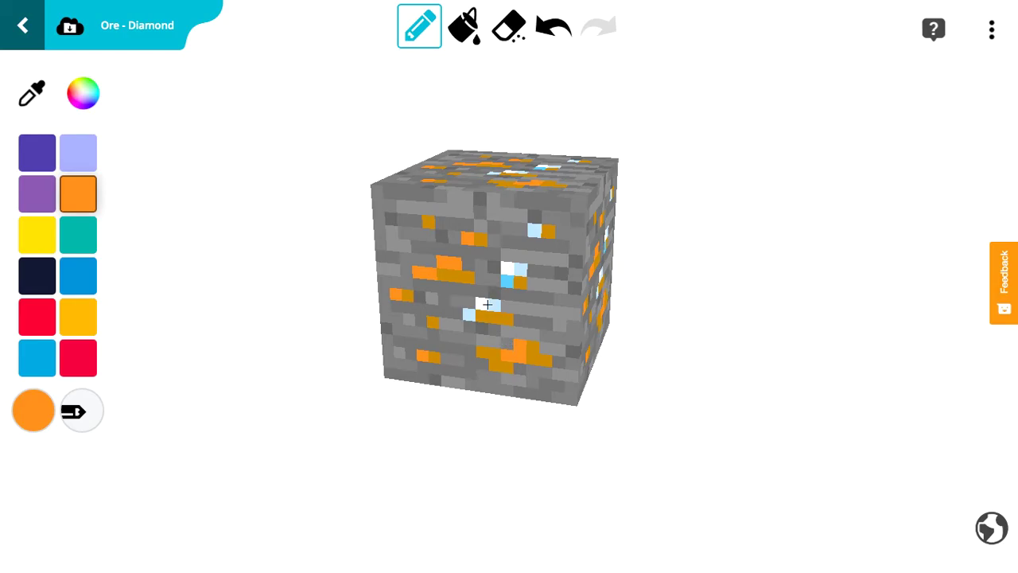
drag(488, 304, 525, 272)
click(469, 317)
click(541, 233)
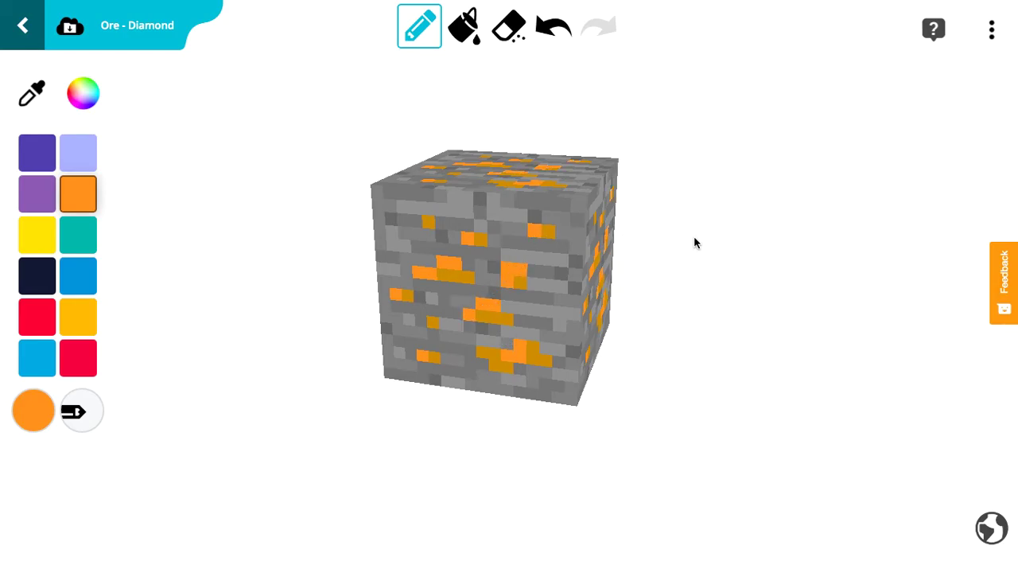
drag(693, 243, 106, 284)
drag(273, 127, 531, 186)
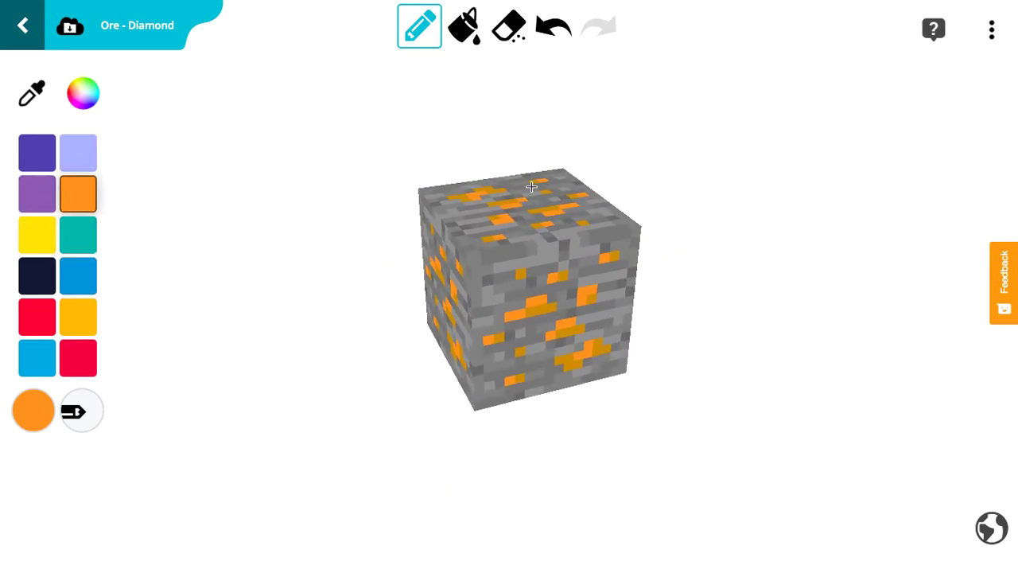